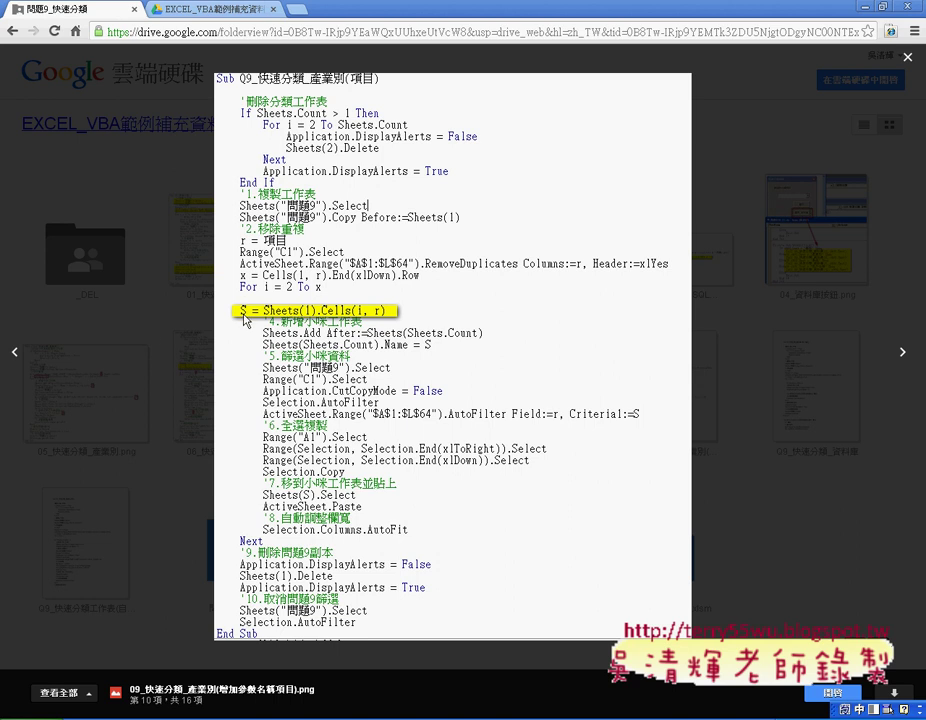
# Go back to the previous Drive image, 08_快速分類_表單(按鈕程式碼).png, showing the form's button code.
pyautogui.click(17, 354)
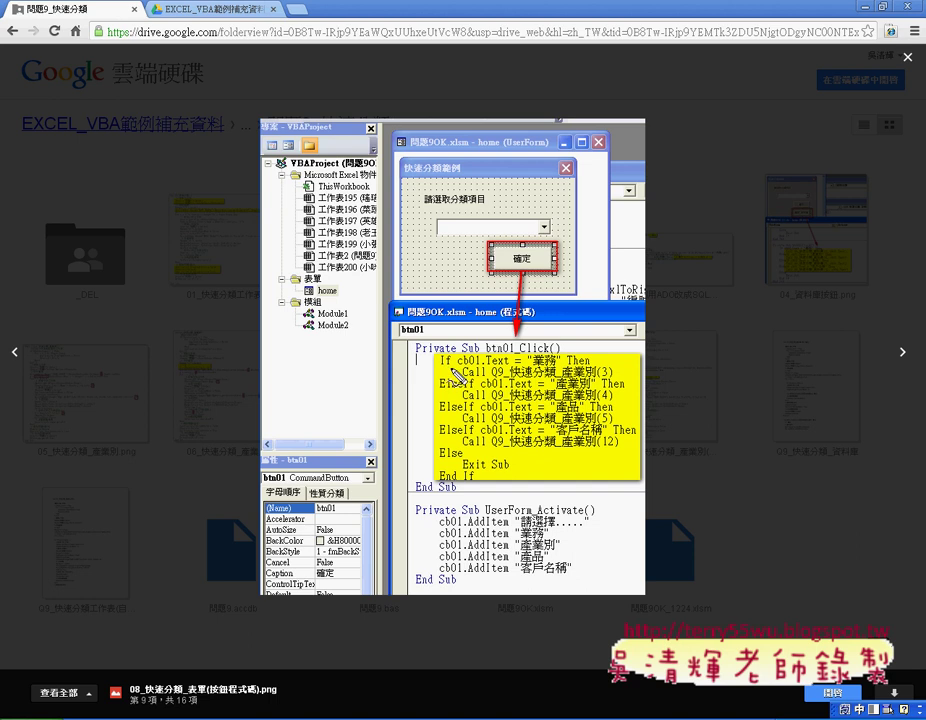
pyautogui.moveTo(447, 357); pyautogui.dragTo(449, 362)
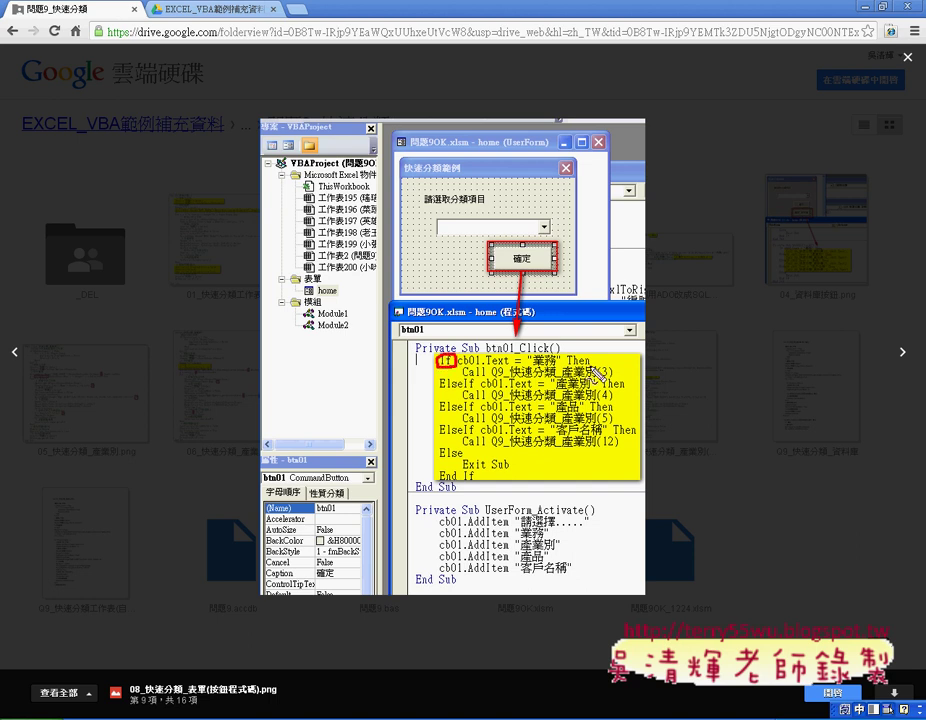
pyautogui.moveTo(566, 366); pyautogui.dragTo(568, 362)
pyautogui.moveTo(458, 470); pyautogui.dragTo(461, 472)
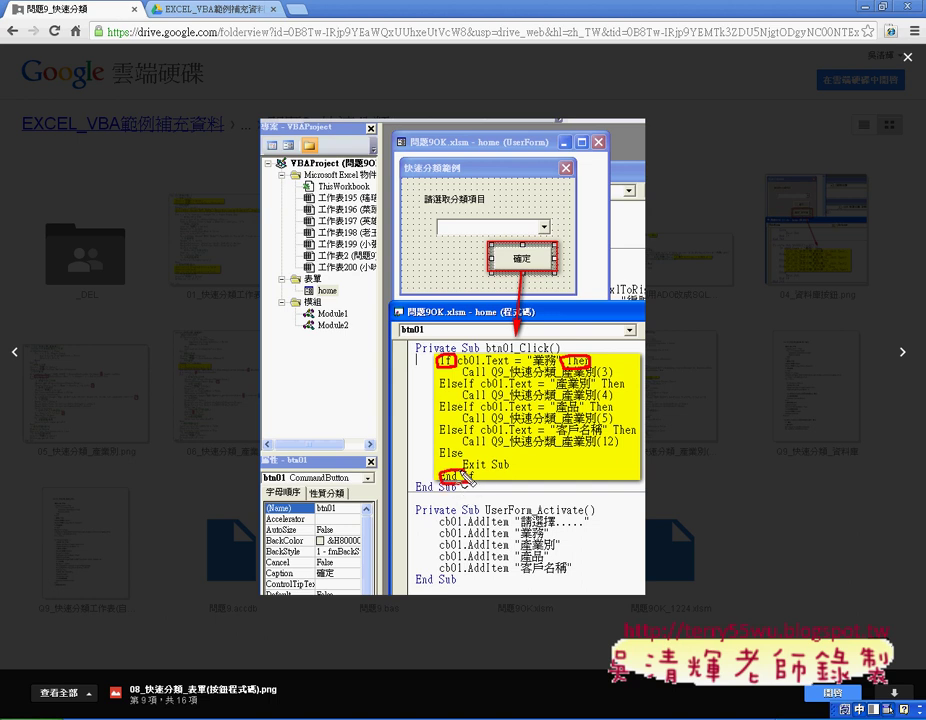
pyautogui.moveTo(452, 392); pyautogui.dragTo(484, 397)
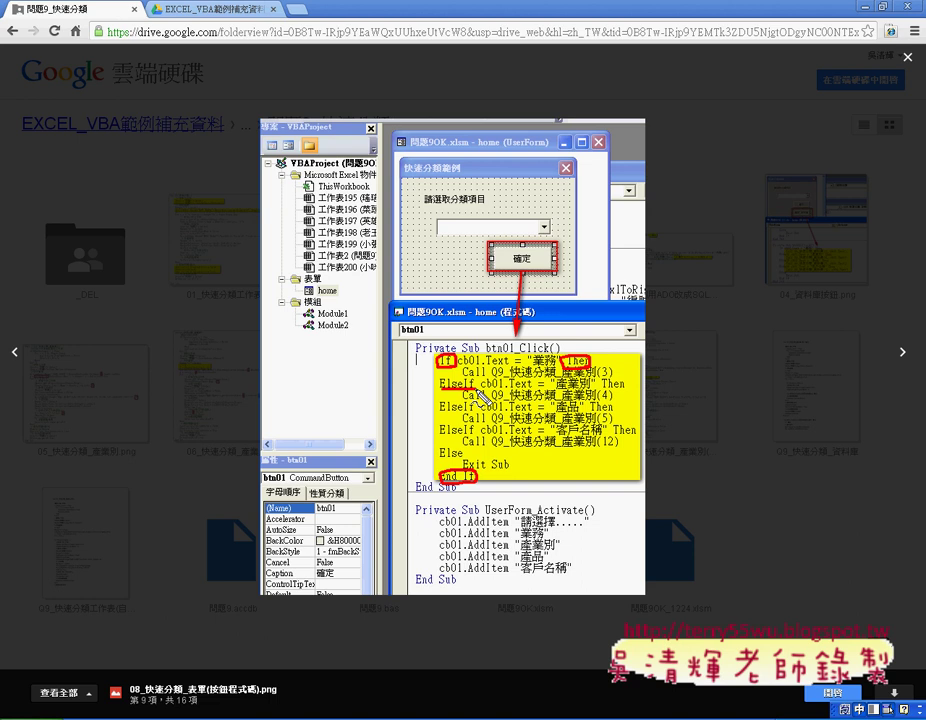
pyautogui.moveTo(484, 397); pyautogui.dragTo(540, 396)
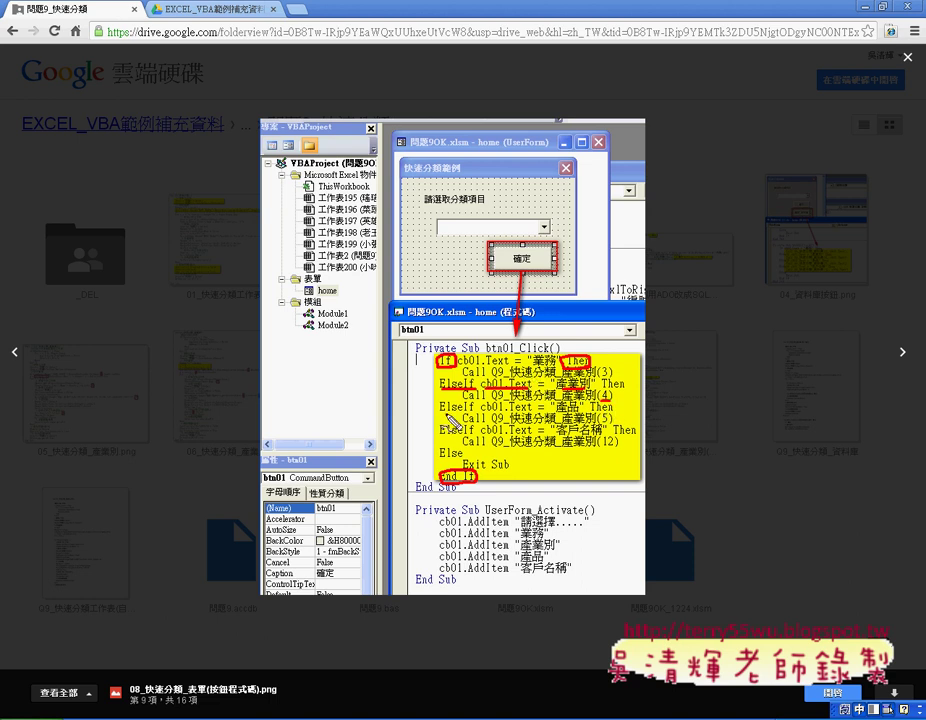
pyautogui.moveTo(441, 413); pyautogui.dragTo(469, 413)
pyautogui.moveTo(617, 411); pyautogui.dragTo(618, 447)
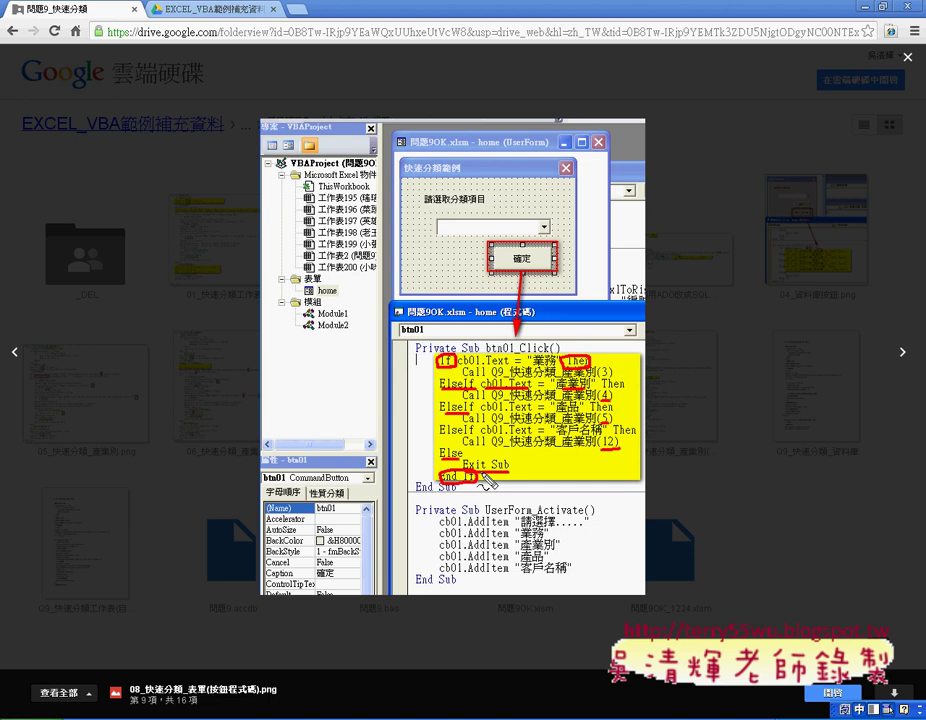
pyautogui.press('Escape')
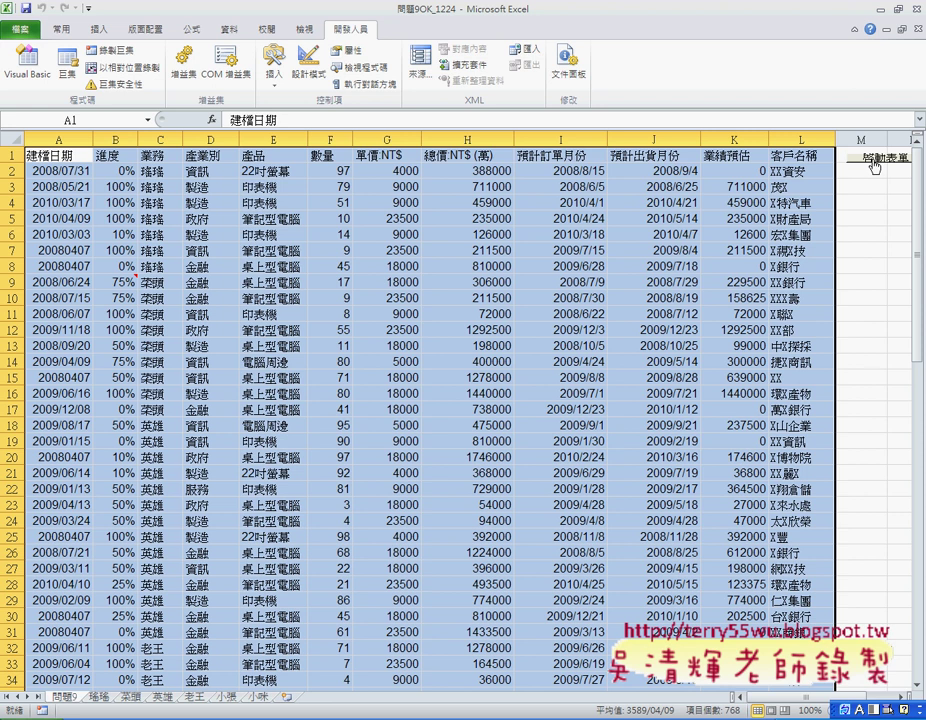
# Start the 快速分類範例 userform from 啟動表單, then bring up its btn02_Click code.
pyautogui.click(875, 160)
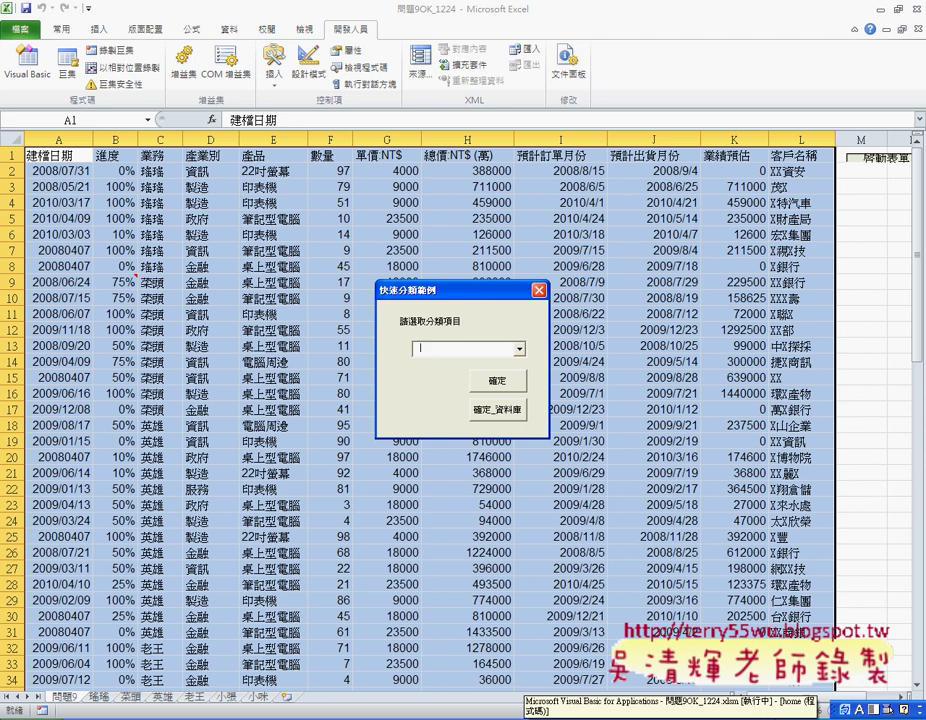
pyautogui.click(600, 719)
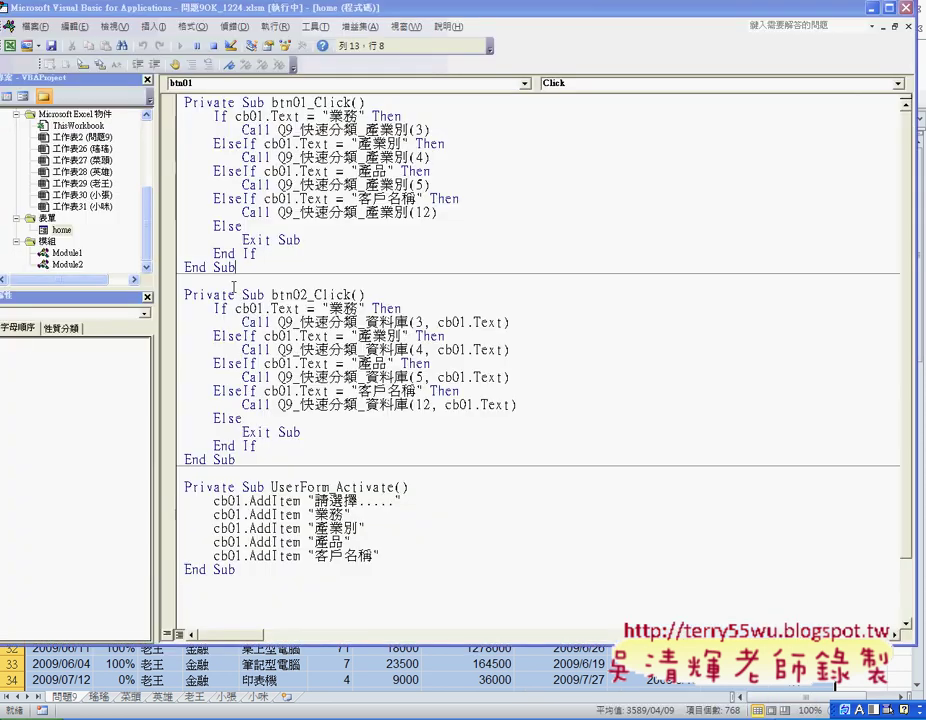
# In Module2, put a breakpoint on Q9_快速分類_產業別's If Sheets.Count > 1 Then line.
pyautogui.doubleClick(67, 264)
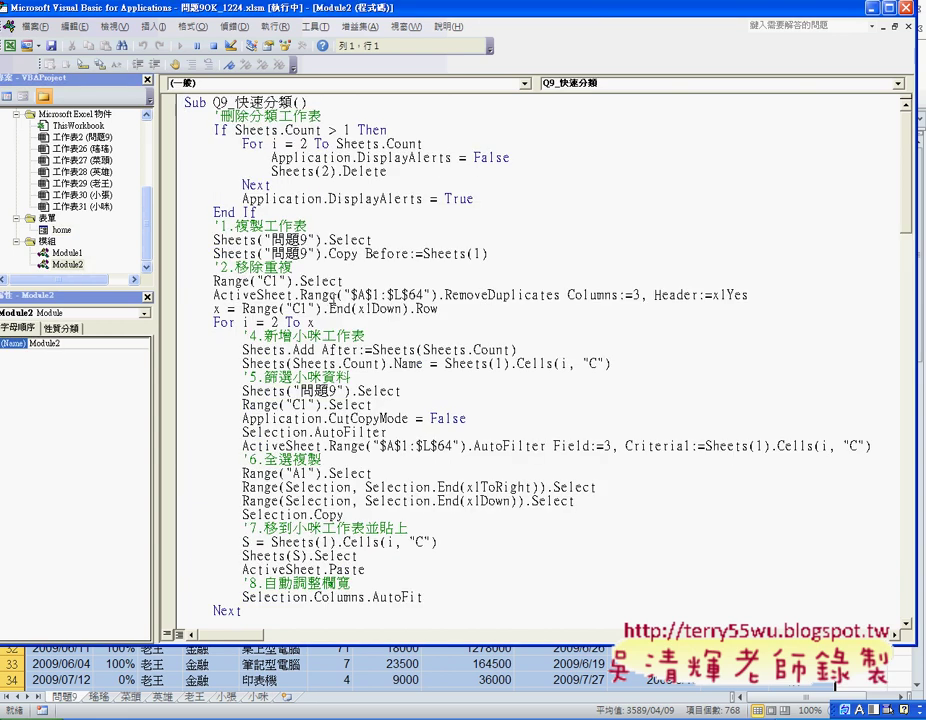
pyautogui.scroll(-2, 332, 296)
pyautogui.scroll(-3, 340, 297)
pyautogui.scroll(-2, 350, 298)
pyautogui.scroll(-2, 362, 300)
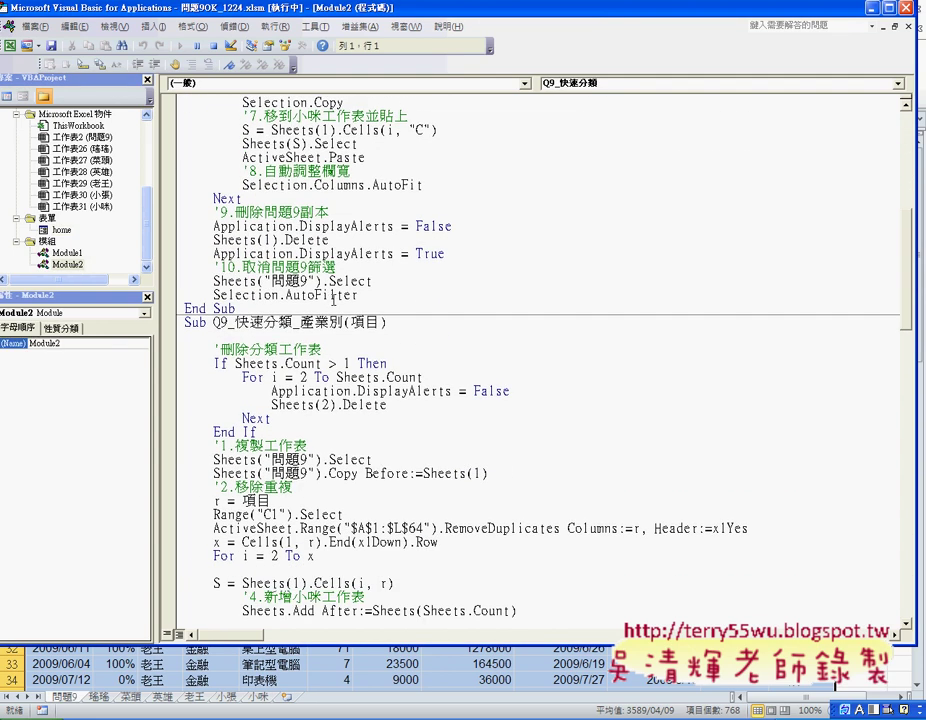
pyautogui.click(168, 364)
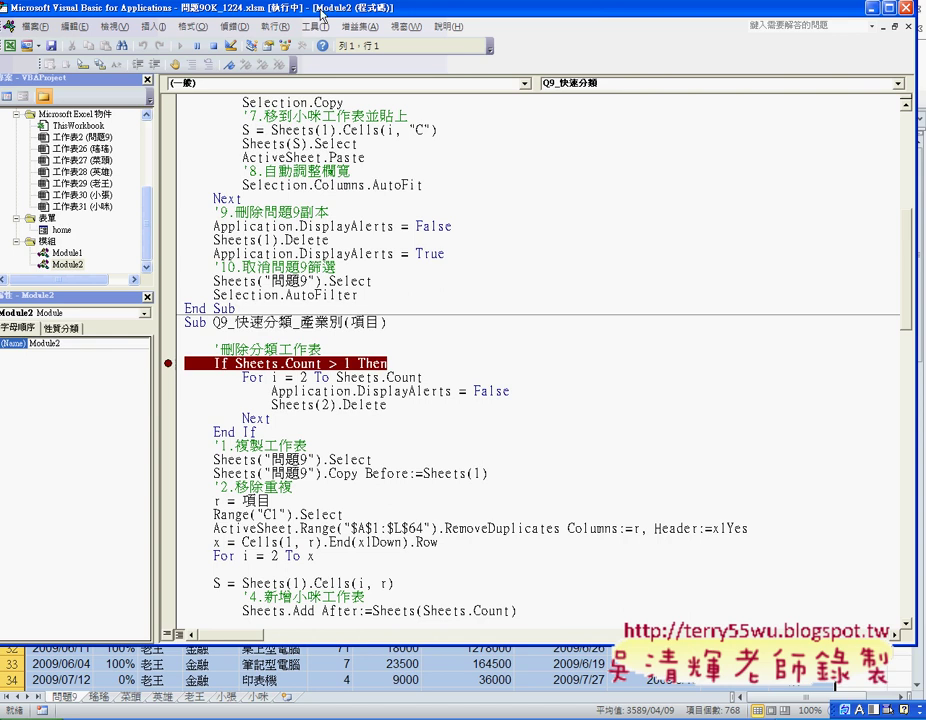
pyautogui.moveTo(321, 14)
pyautogui.mouseDown()
pyautogui.moveTo(665, 37)
pyautogui.moveTo(661, 50)
pyautogui.mouseUp()
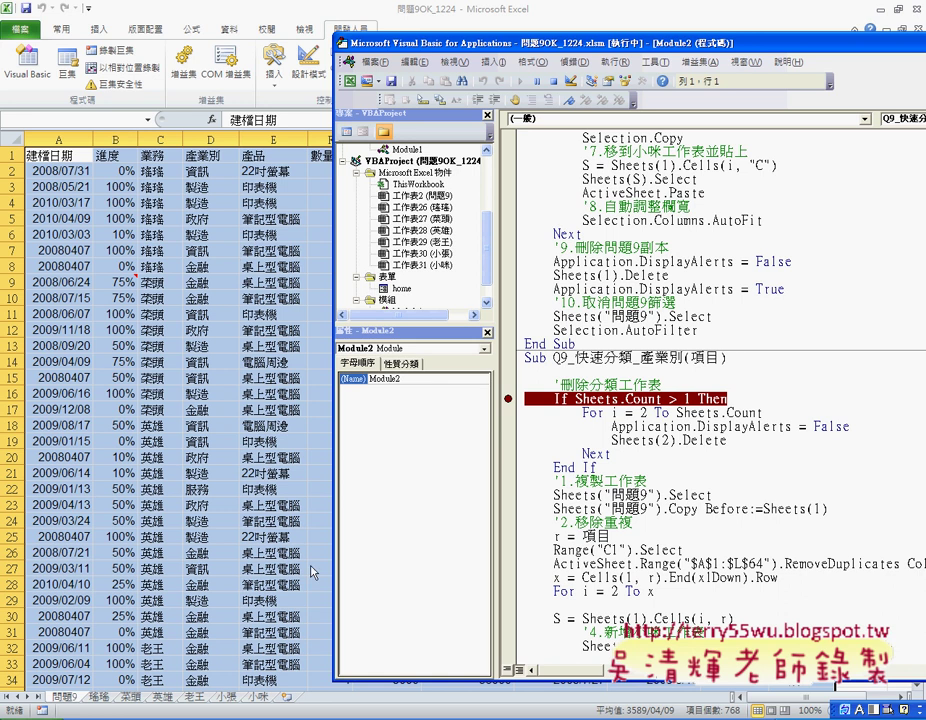
# On the userform, choose 產品 as the classification item and confirm with 確定.
pyautogui.click(293, 515)
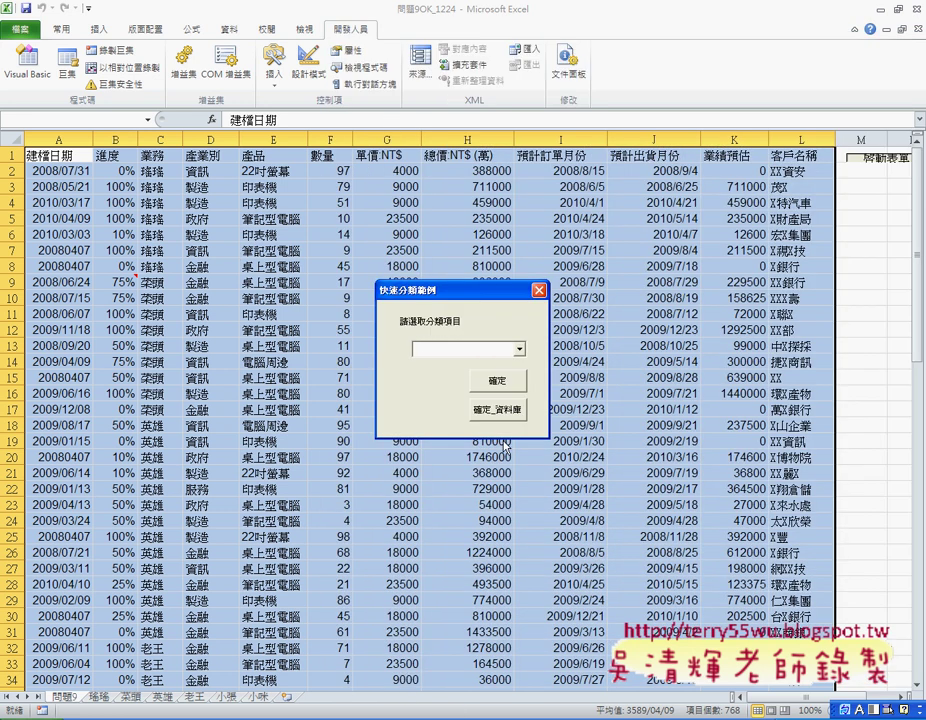
pyautogui.click(519, 349)
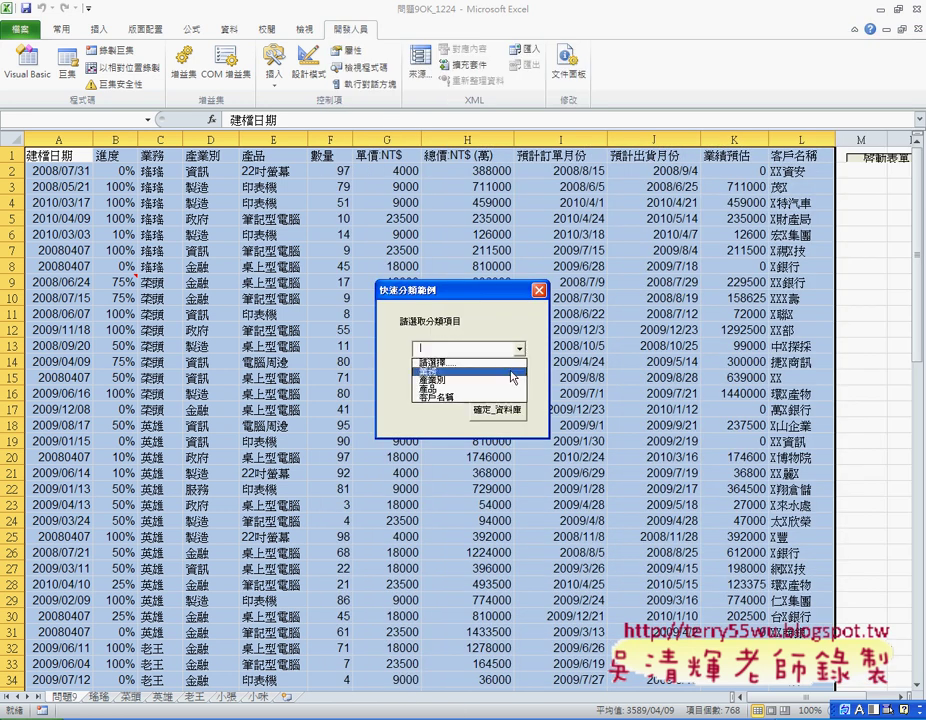
pyautogui.click(513, 390)
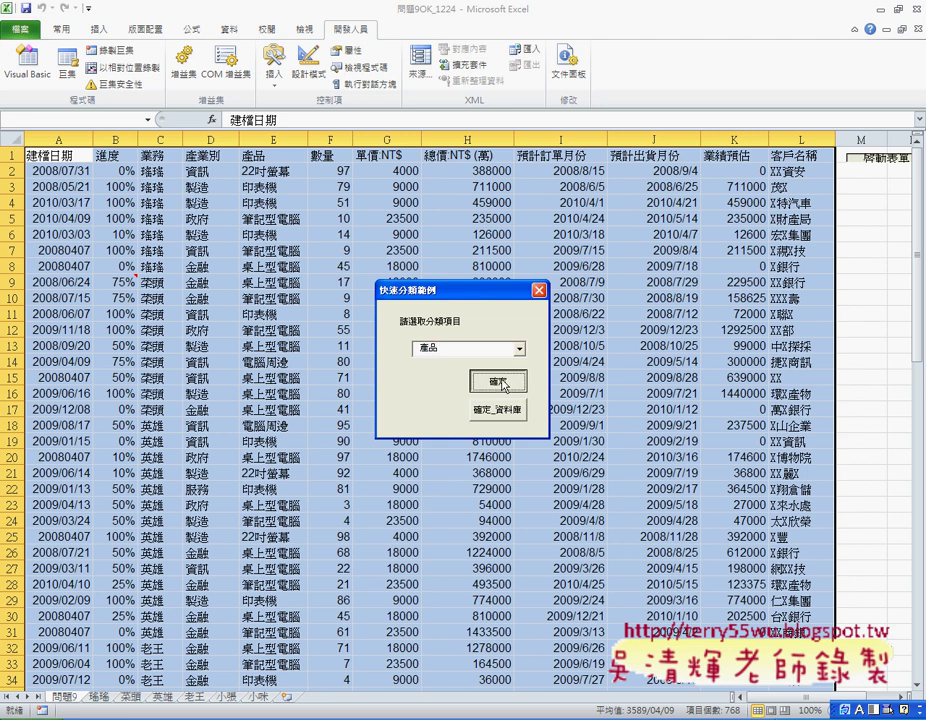
pyautogui.click(500, 382)
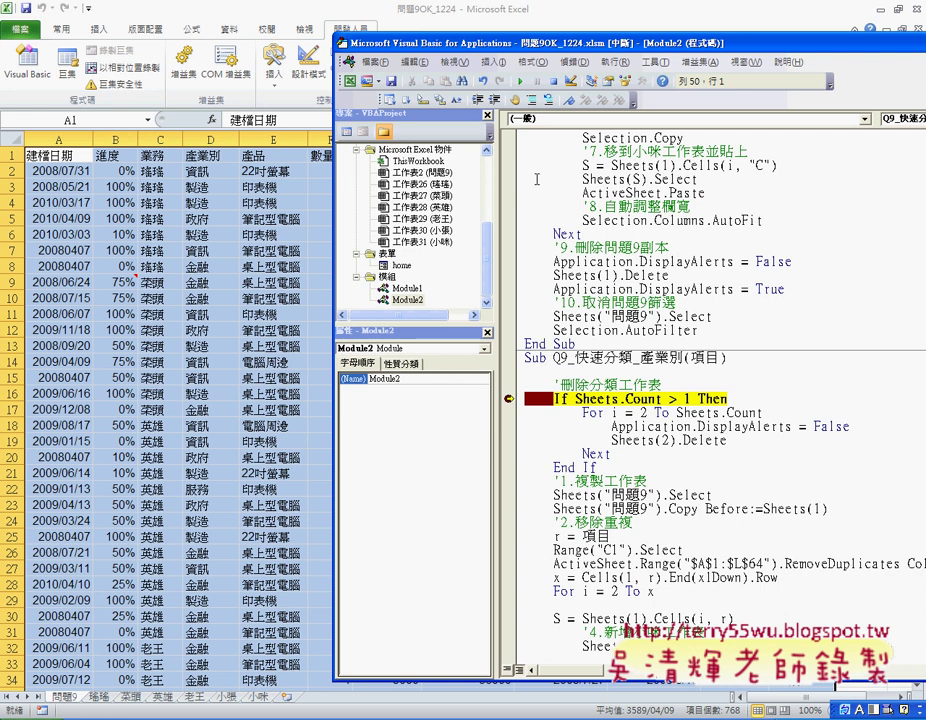
# Step with F8 through the loop deleting the old category sheets.
pyautogui.moveTo(697, 358)
pyautogui.press('F8')
pyautogui.press('F8')
pyautogui.press('F8')
pyautogui.press('F8')
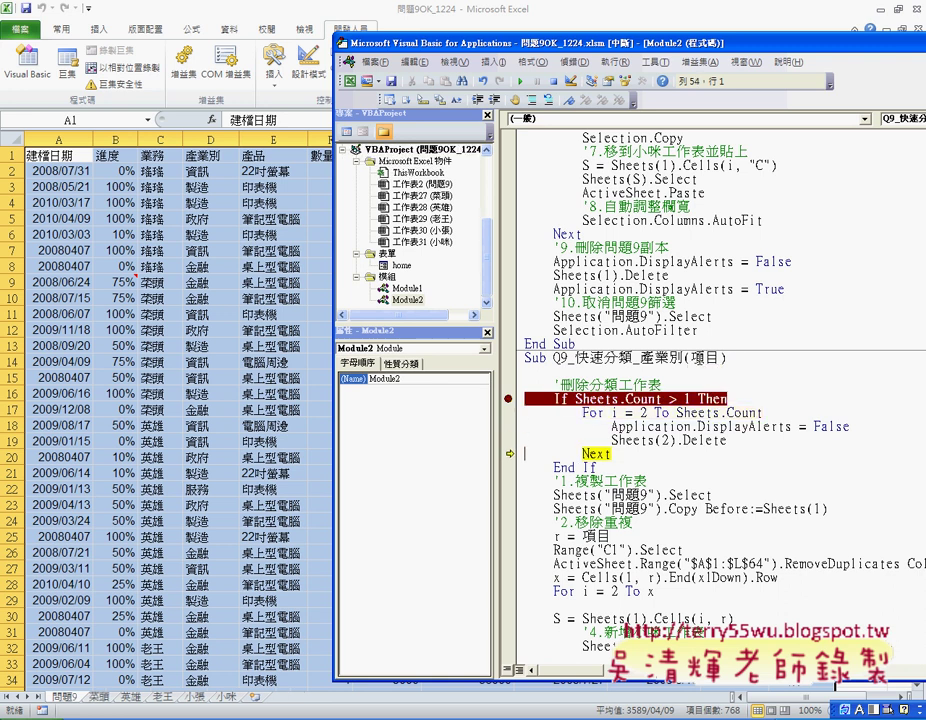
pyautogui.press('F8')
pyautogui.press('F8')
pyautogui.press('F8')
pyautogui.press('F8')
pyautogui.press('F8')
pyautogui.press('F8')
pyautogui.press('F8')
pyautogui.press('F8')
pyautogui.press('F8')
pyautogui.press('F8')
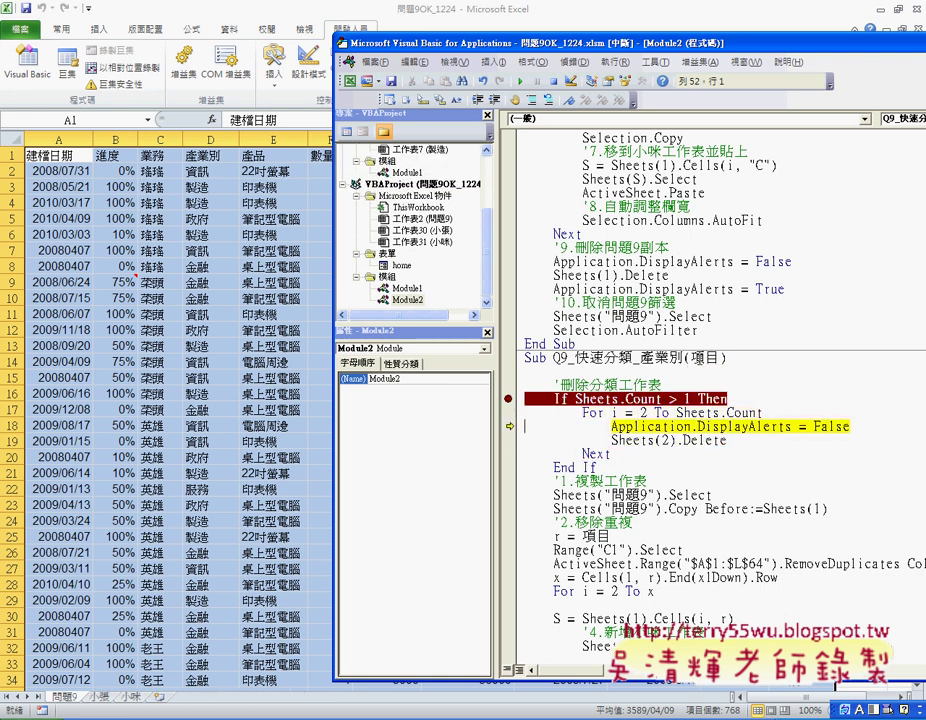
pyautogui.press('F8')
pyautogui.press('F8')
pyautogui.press('F8')
pyautogui.press('F8')
pyautogui.press('F8')
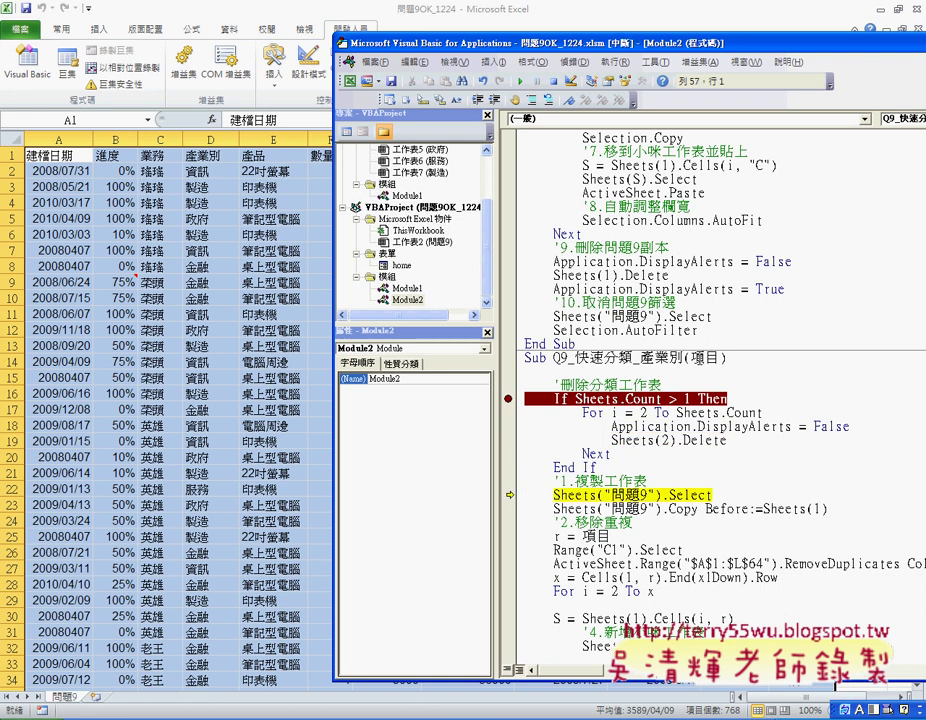
# Step through copying 問題9 as 問題9 (2), setting r to the item number, and selecting C1.
pyautogui.press('F8')
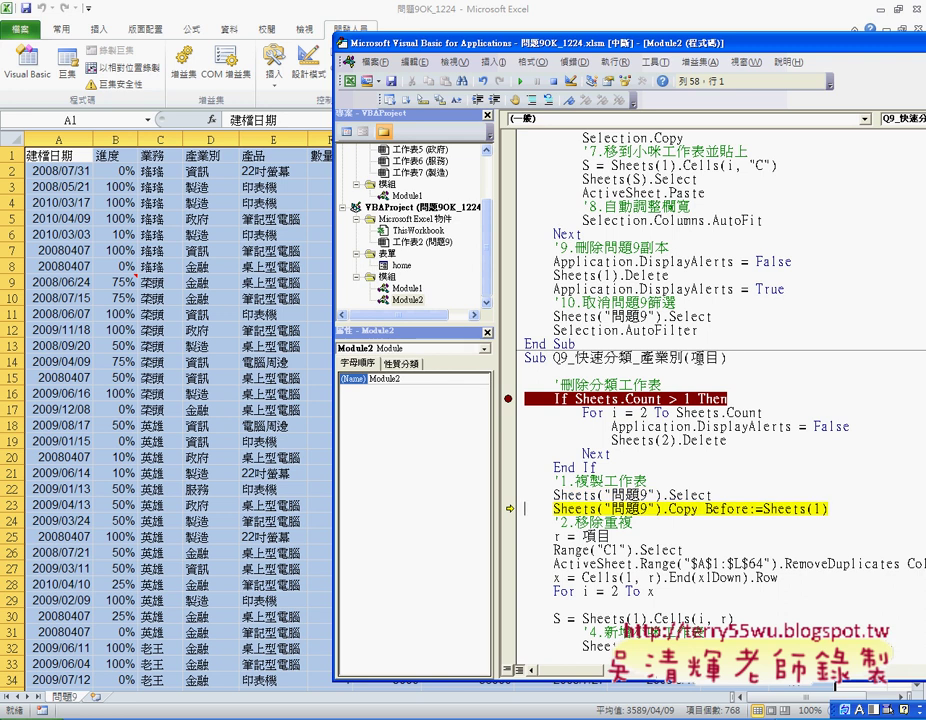
pyautogui.press('F8')
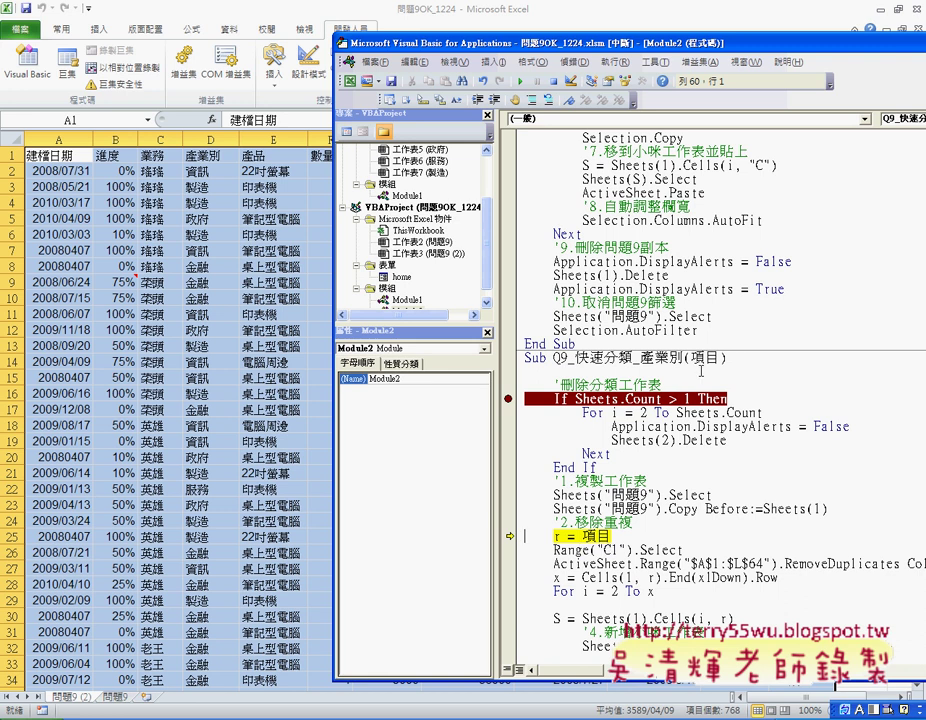
pyautogui.moveTo(598, 538)
pyautogui.press('F8')
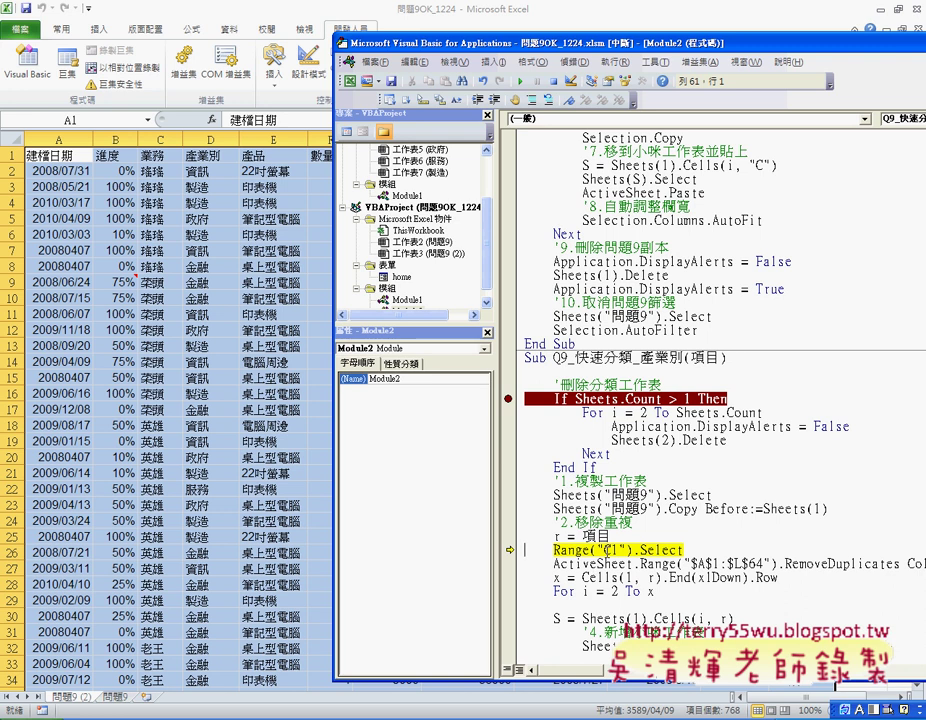
pyautogui.press('F8')
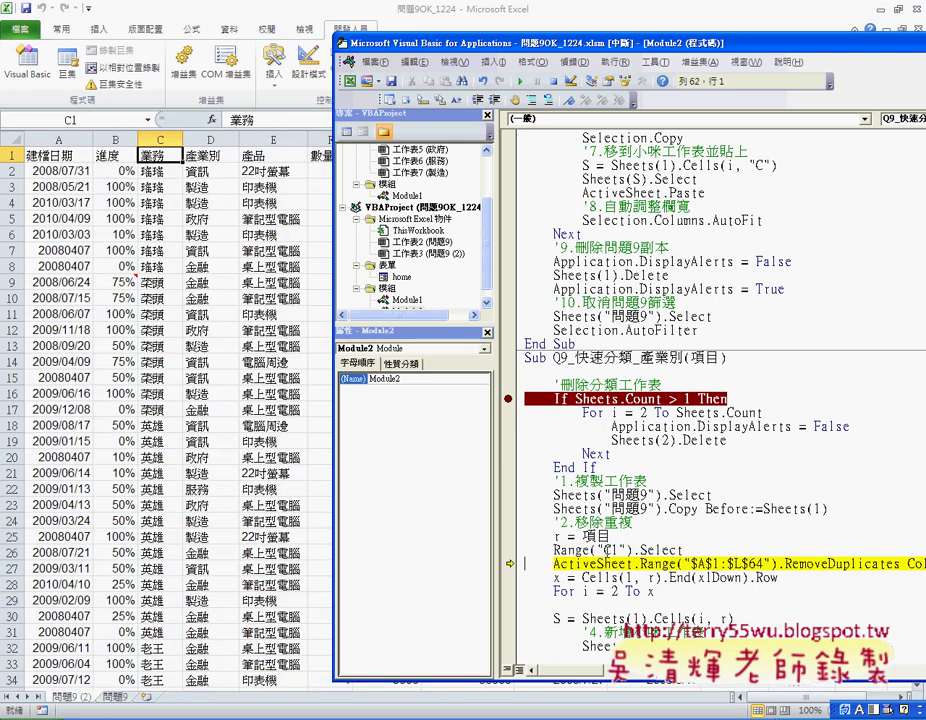
# Widen the code pane and step over RemoveDuplicates, leaving five unique 產品 rows.
pyautogui.click(358, 368)
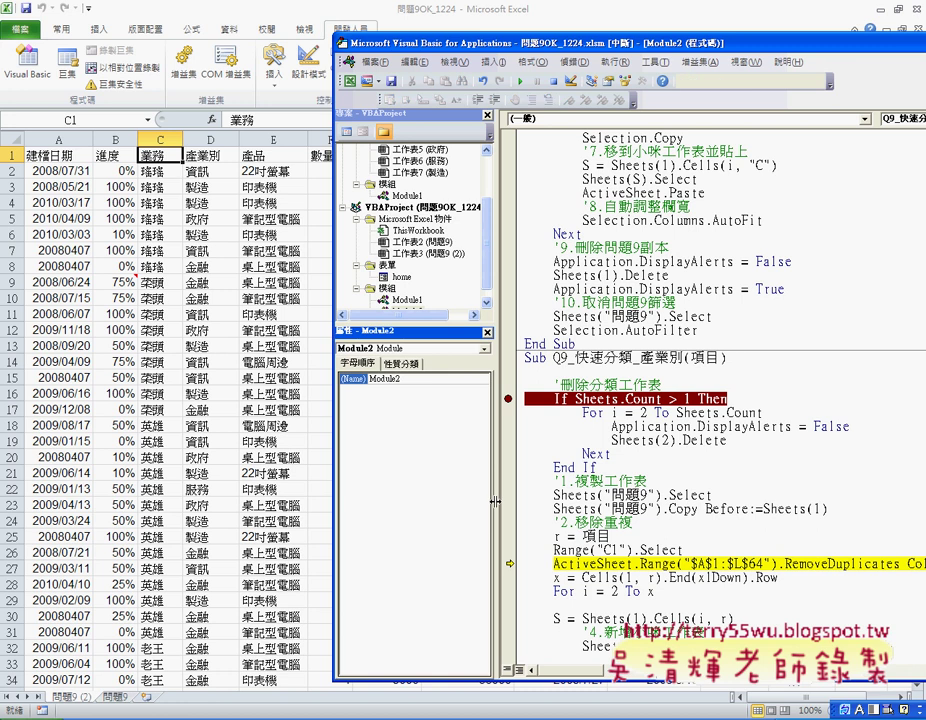
pyautogui.moveTo(494, 501); pyautogui.dragTo(385, 501)
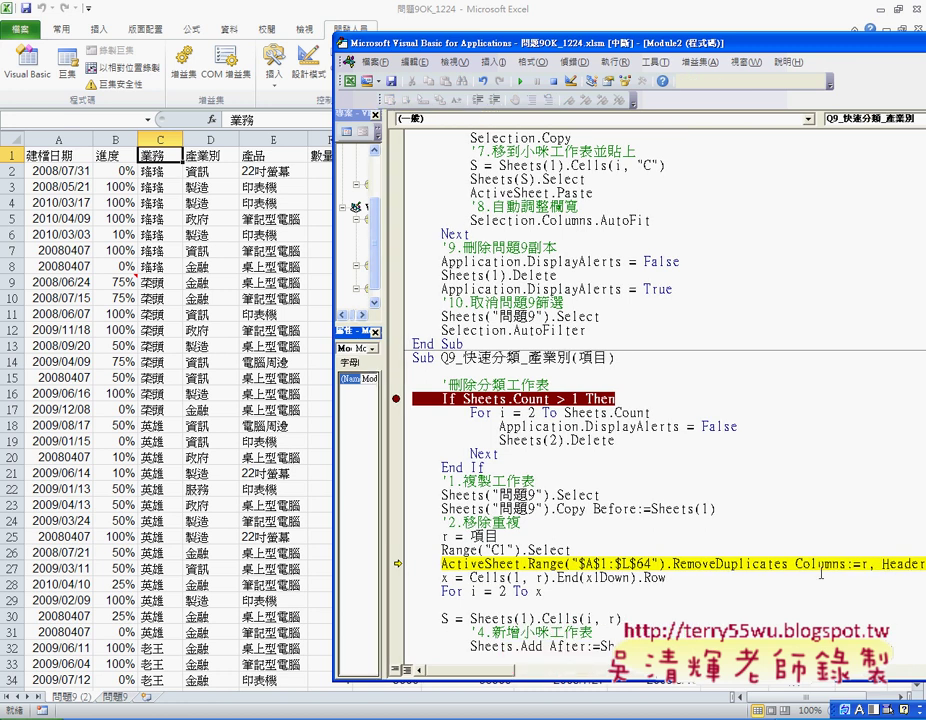
pyautogui.moveTo(866, 564)
pyautogui.moveTo(593, 42)
pyautogui.mouseDown()
pyautogui.moveTo(503, 42)
pyautogui.moveTo(550, 42)
pyautogui.mouseUp()
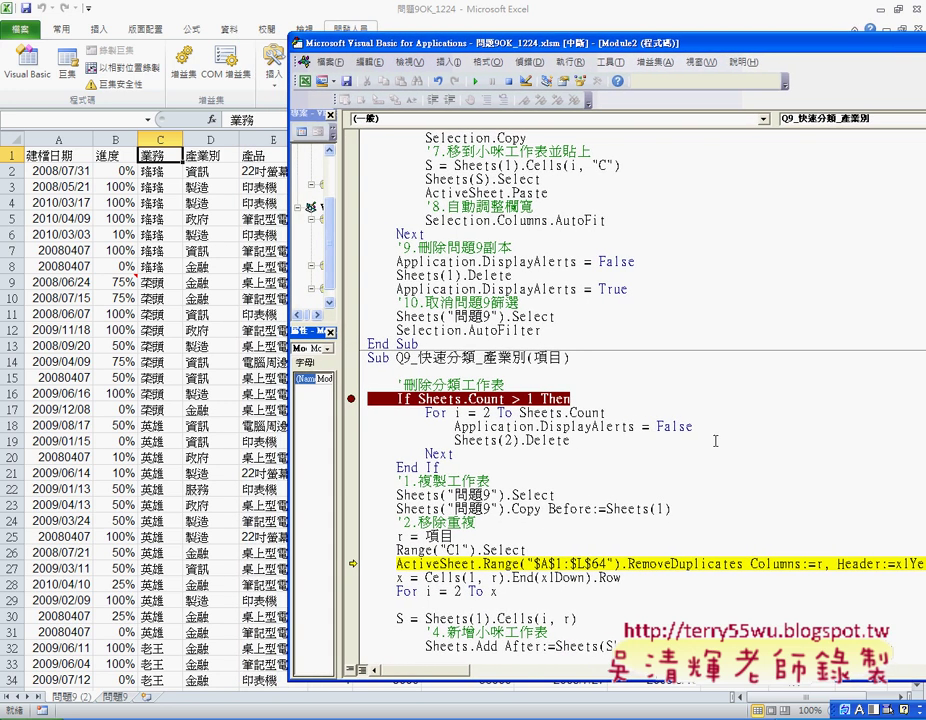
pyautogui.press('F8')
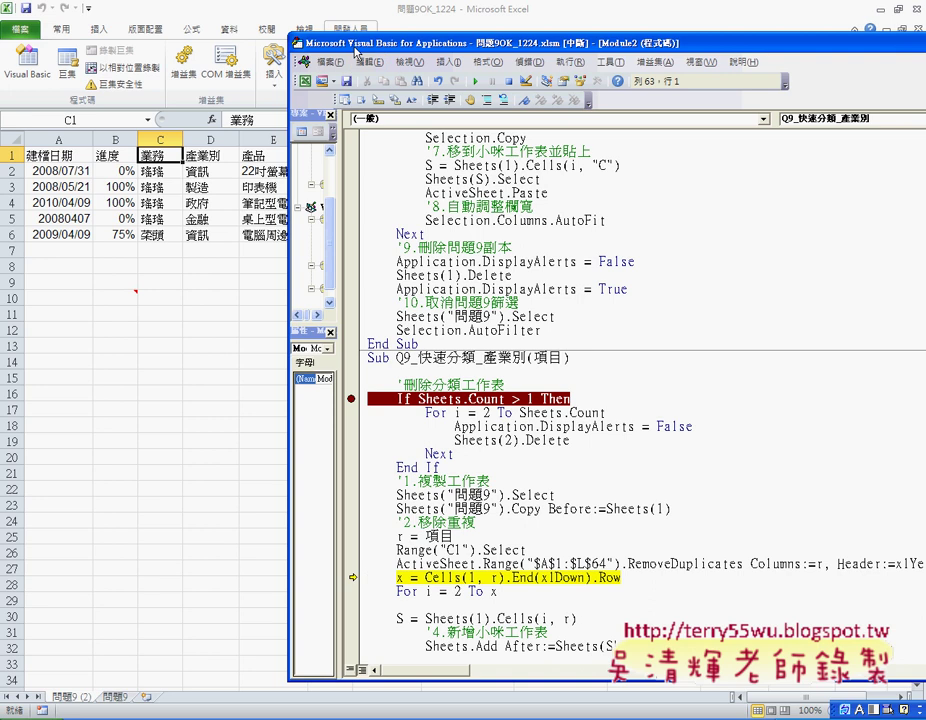
pyautogui.moveTo(355, 50); pyautogui.dragTo(379, 51)
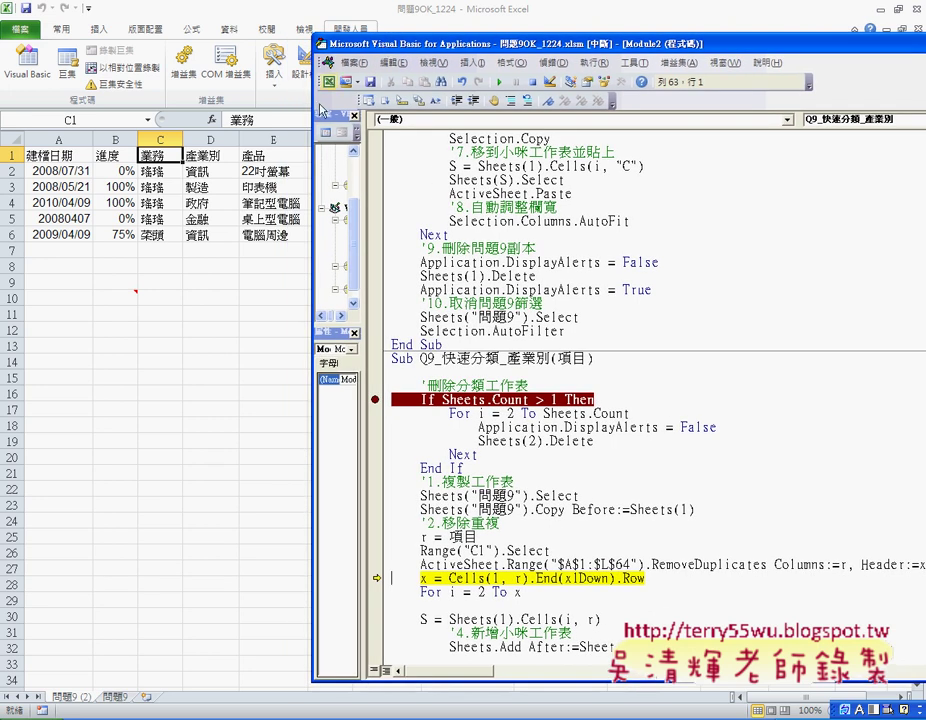